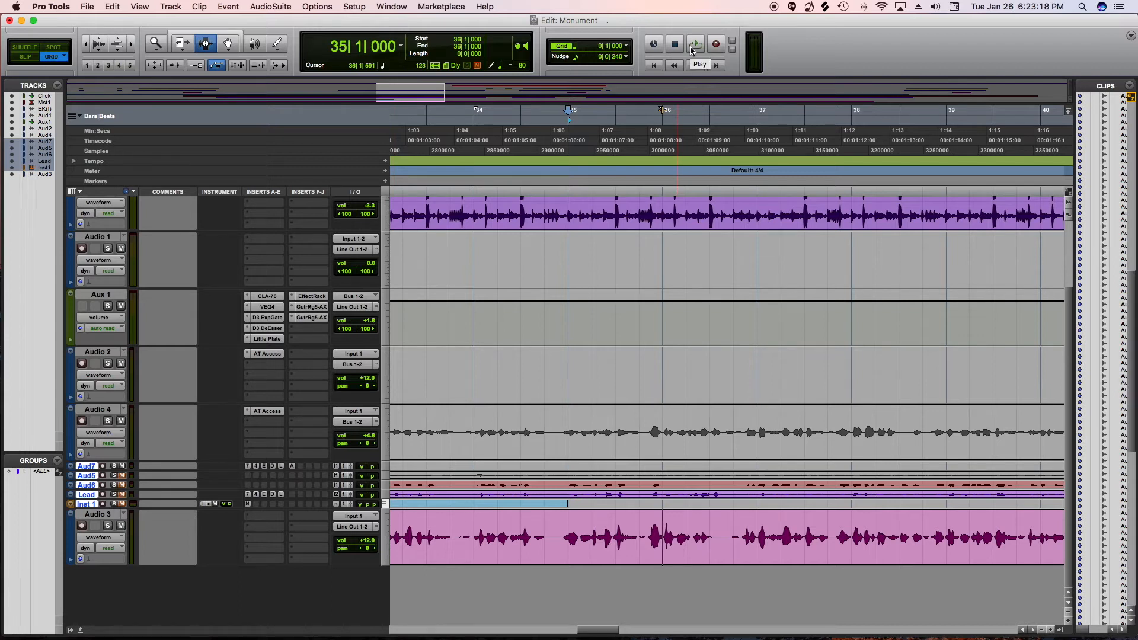
Play back the arrangement from bar 35
click(694, 45)
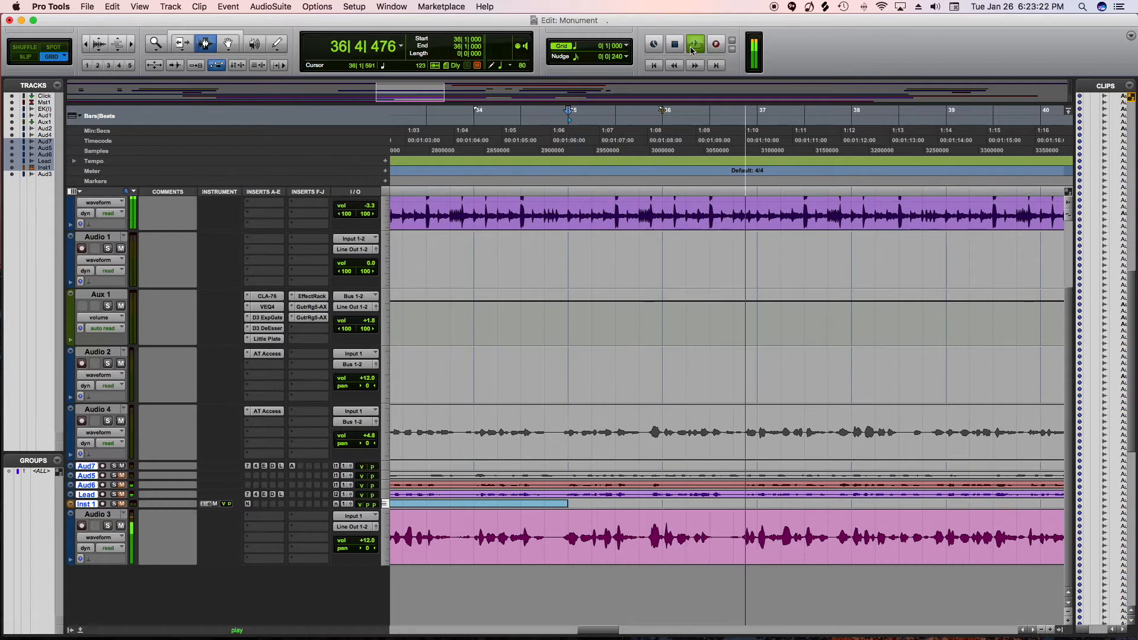
click(694, 48)
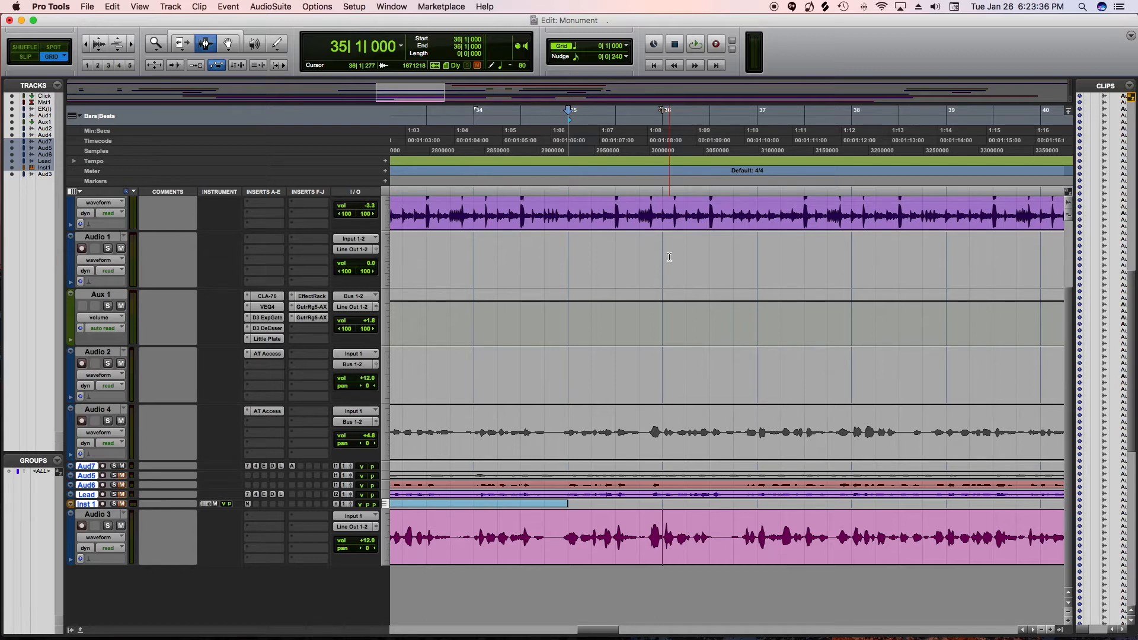
Play the section starting at 46|3|000 and stop after a few bars
scroll(690, 551, right, 10)
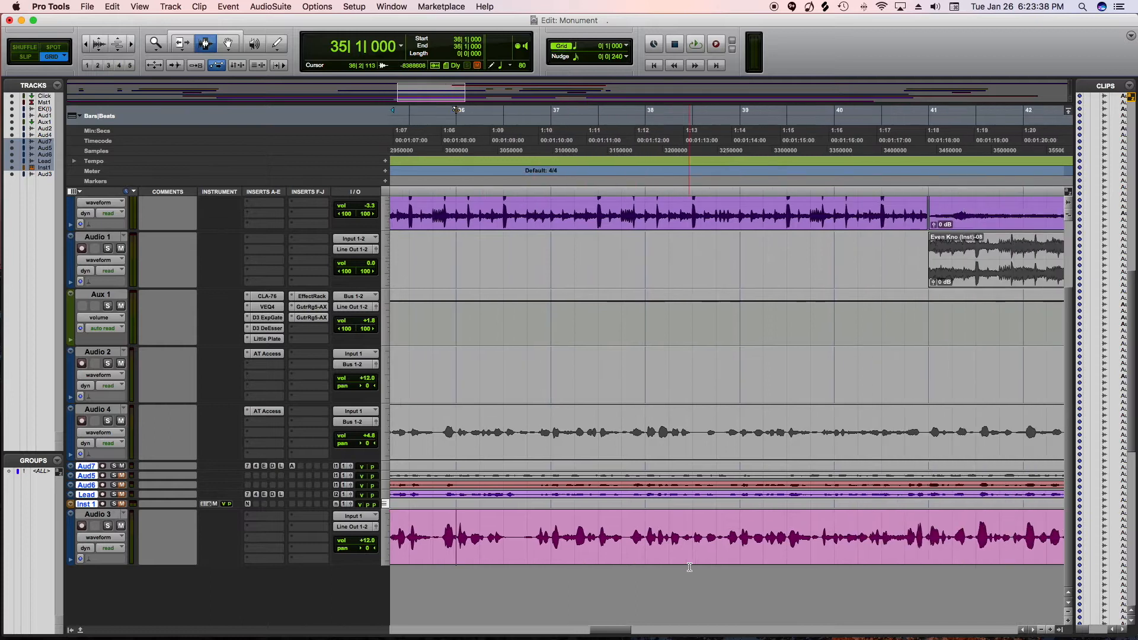
scroll(689, 567, right, 10)
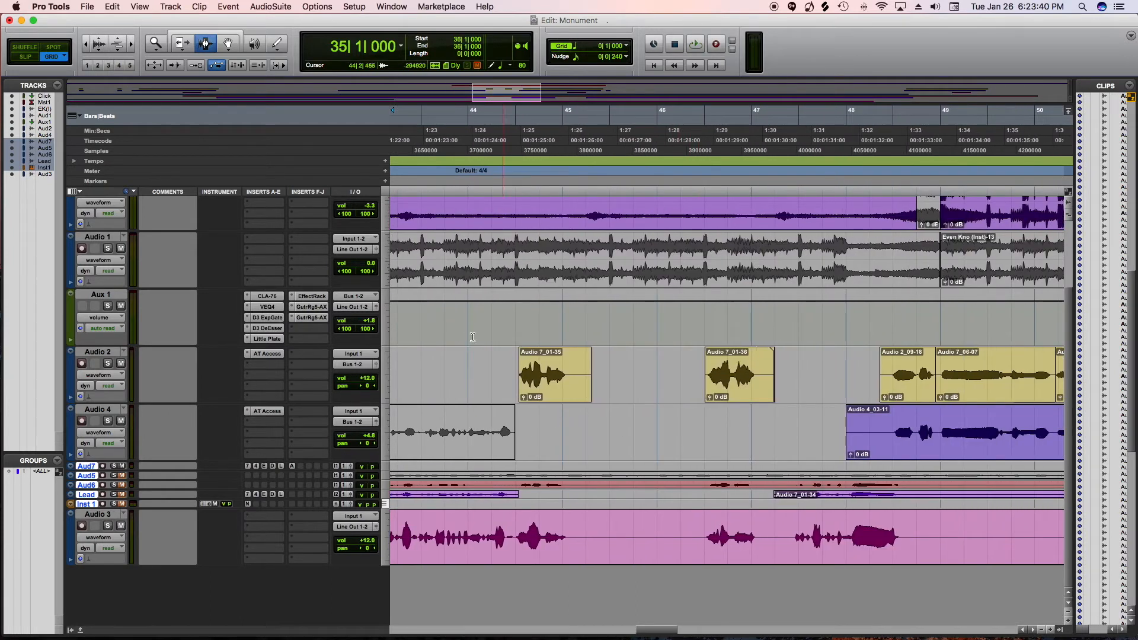
click(712, 175)
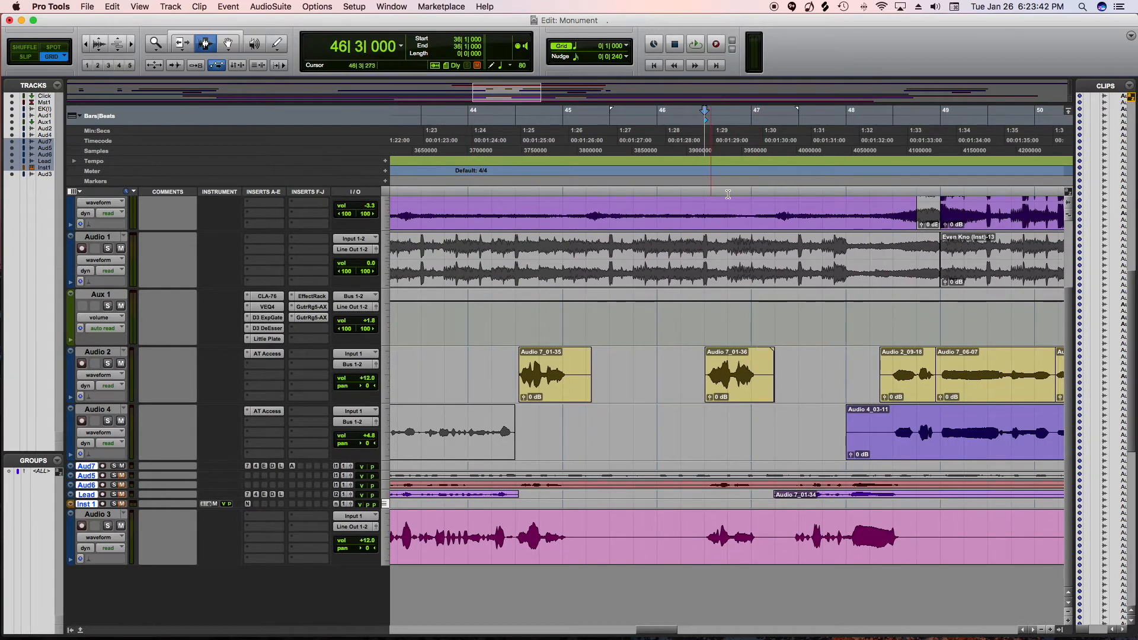
key(space)
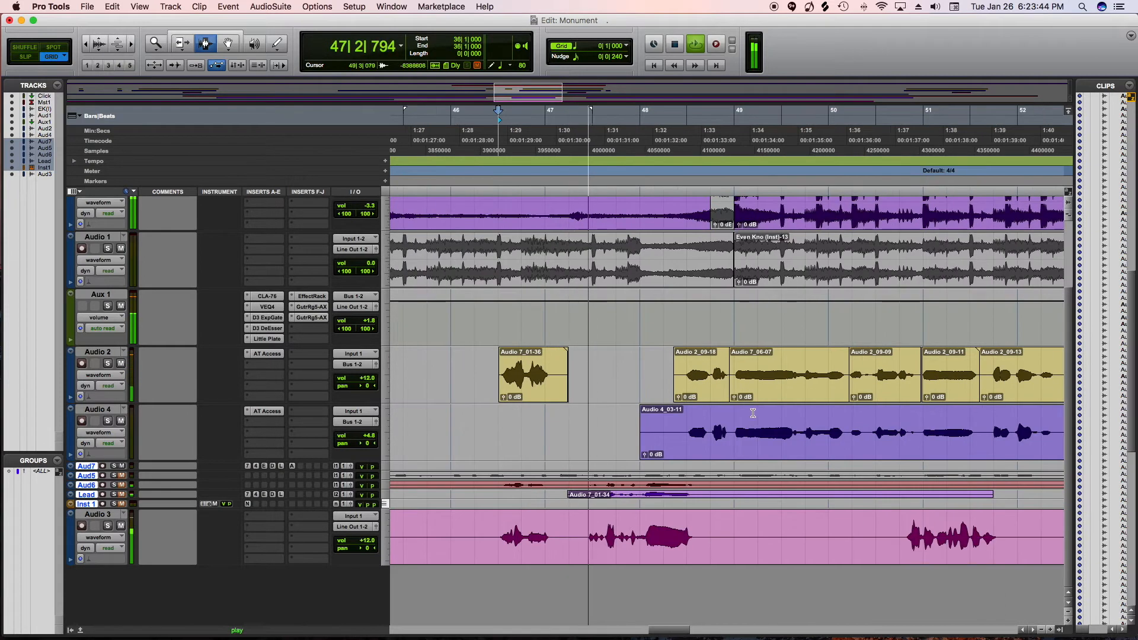
scroll(774, 506, right, 3)
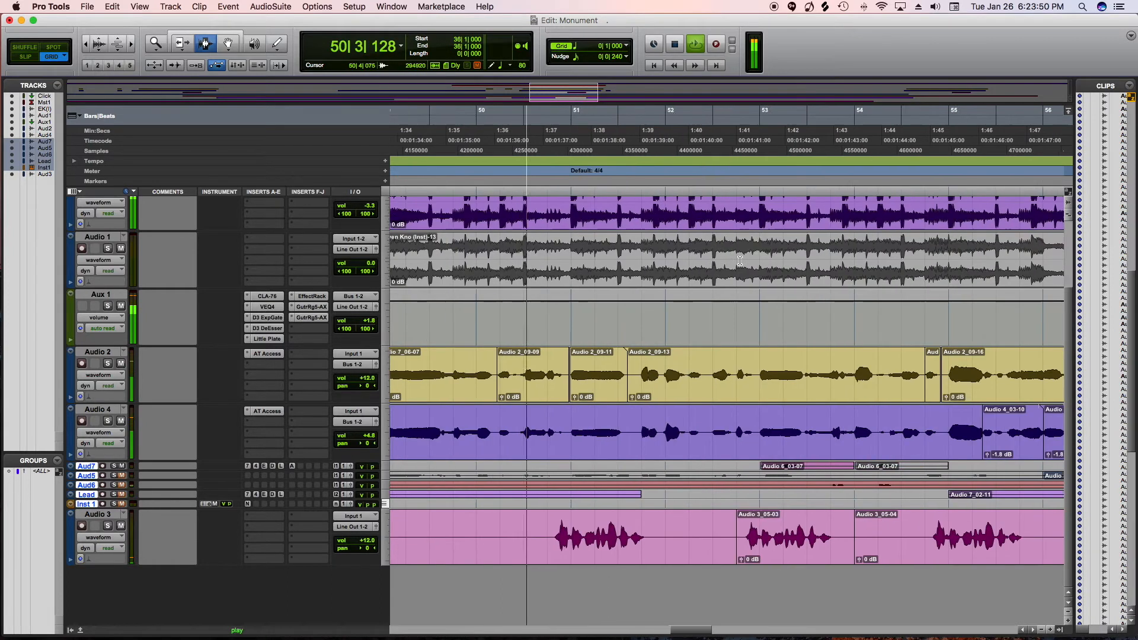
scroll(740, 260, right, 4)
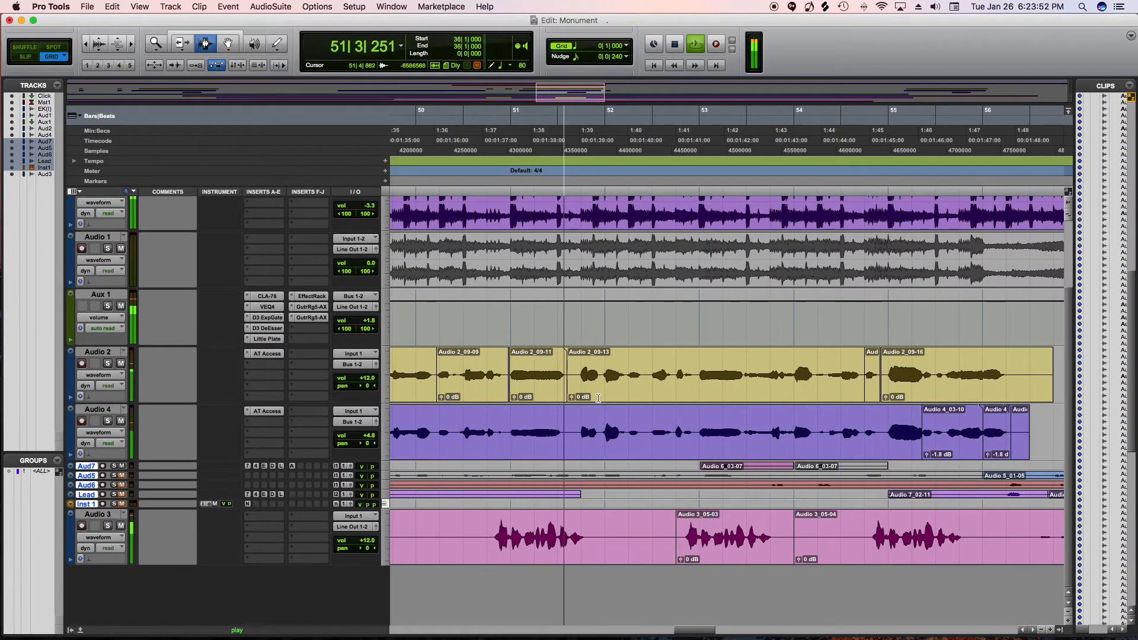
key(space)
Select the Audio 3 track and play its phrases from 50|4|000
click(463, 126)
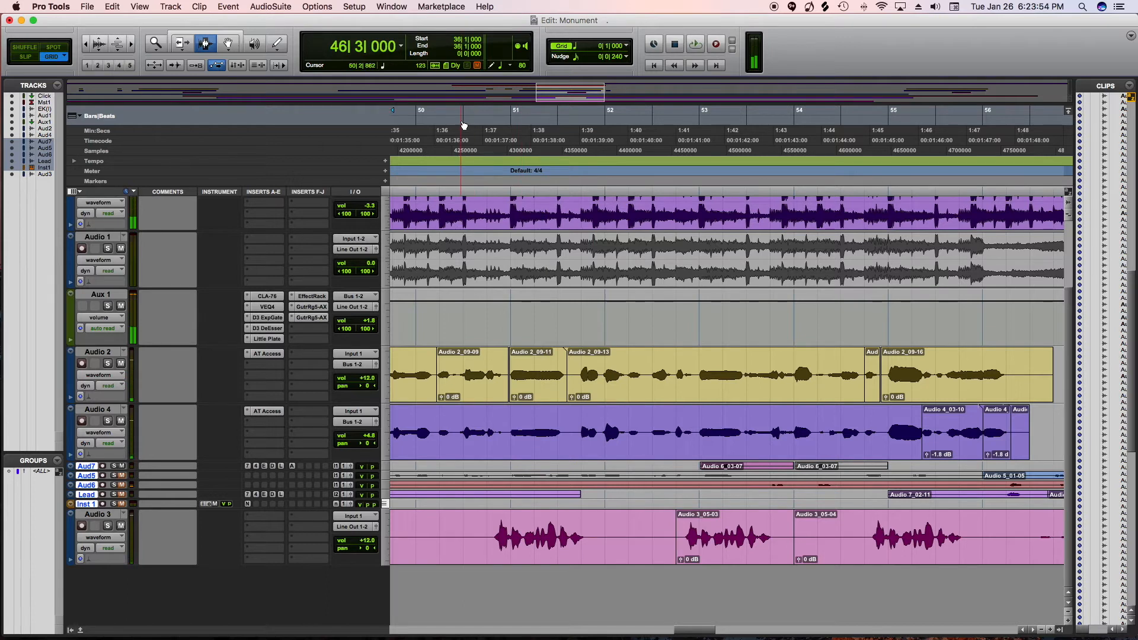
scroll(577, 216, left, 3)
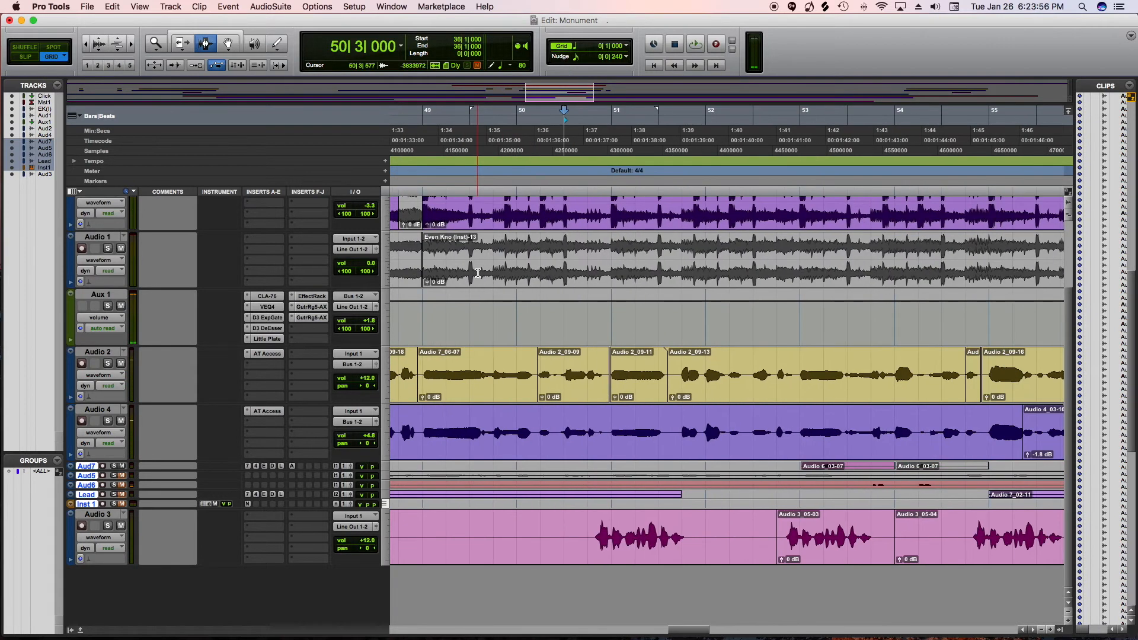
click(584, 259)
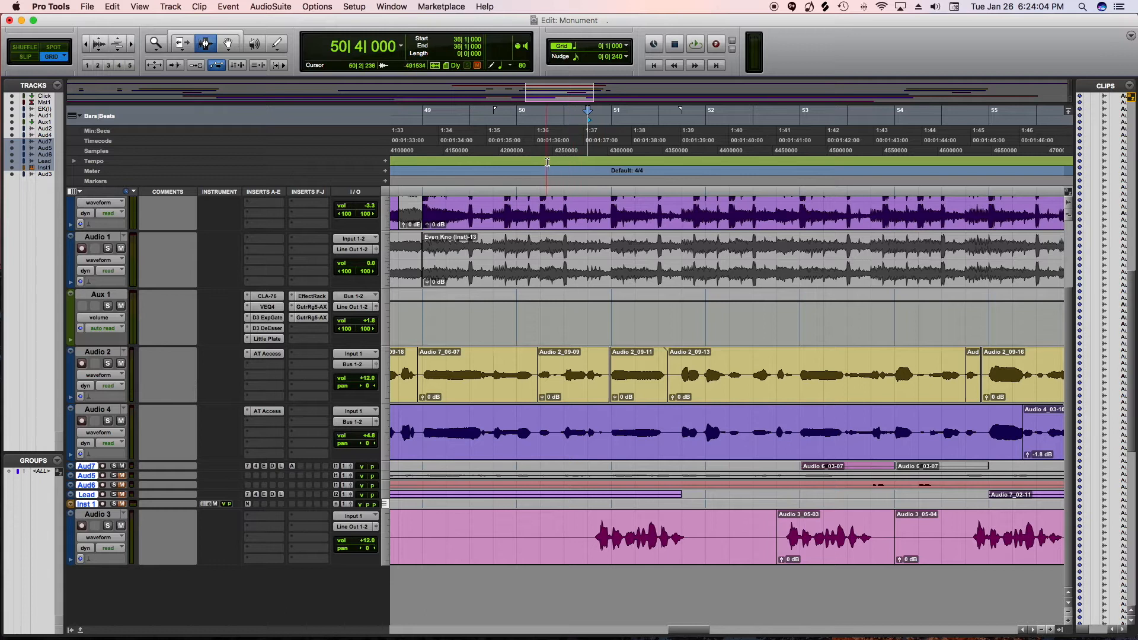
click(96, 515)
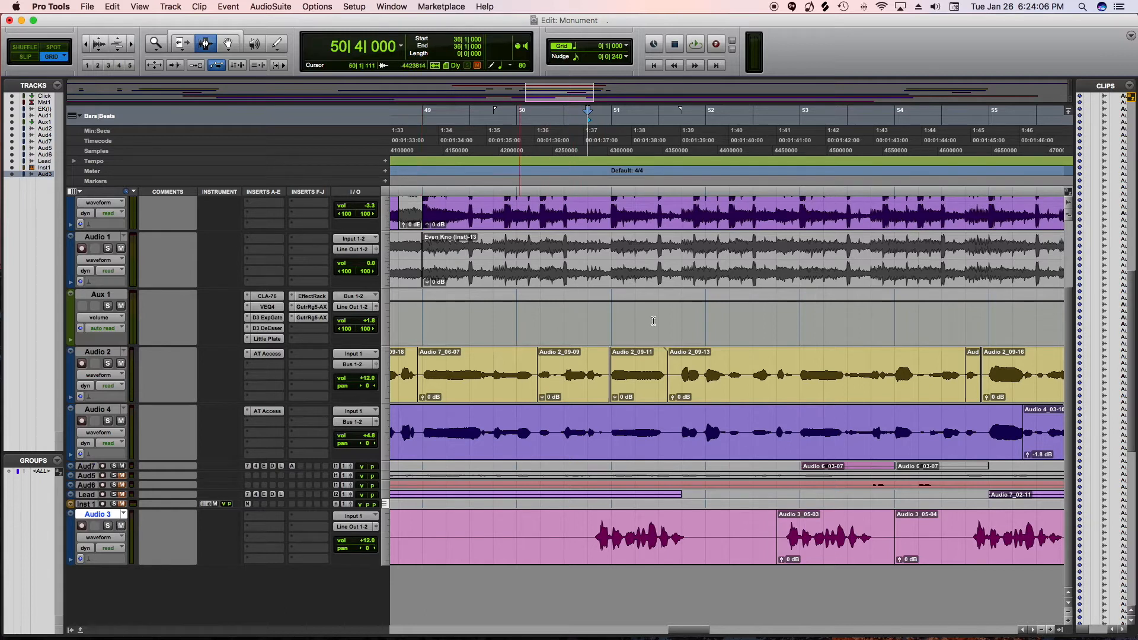
scroll(746, 537, right, 5)
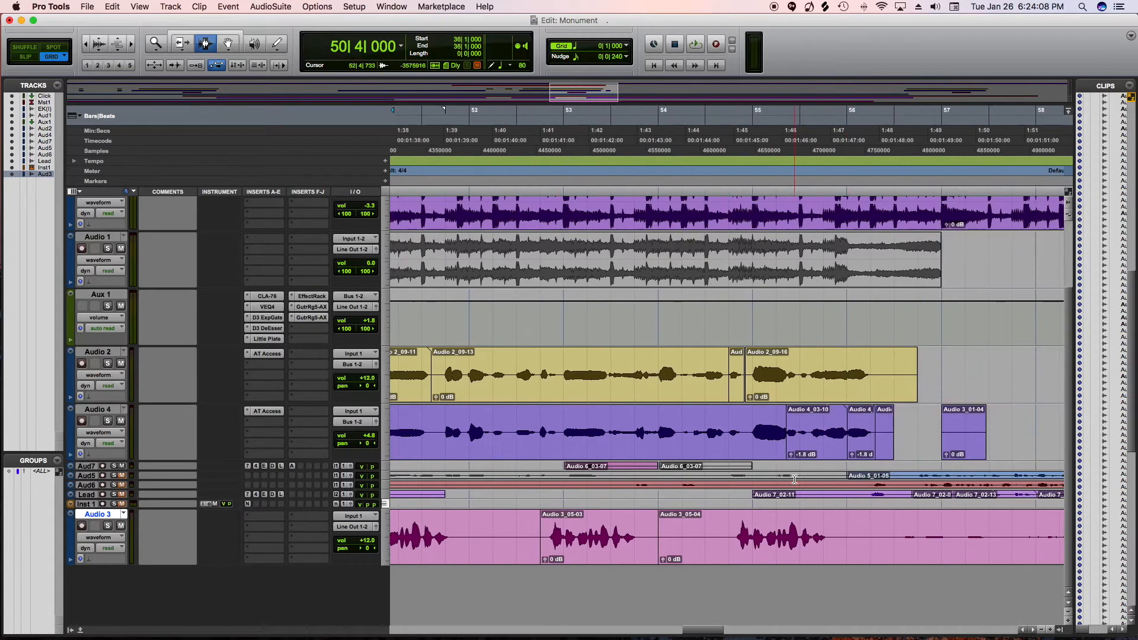
scroll(746, 538, left, 4)
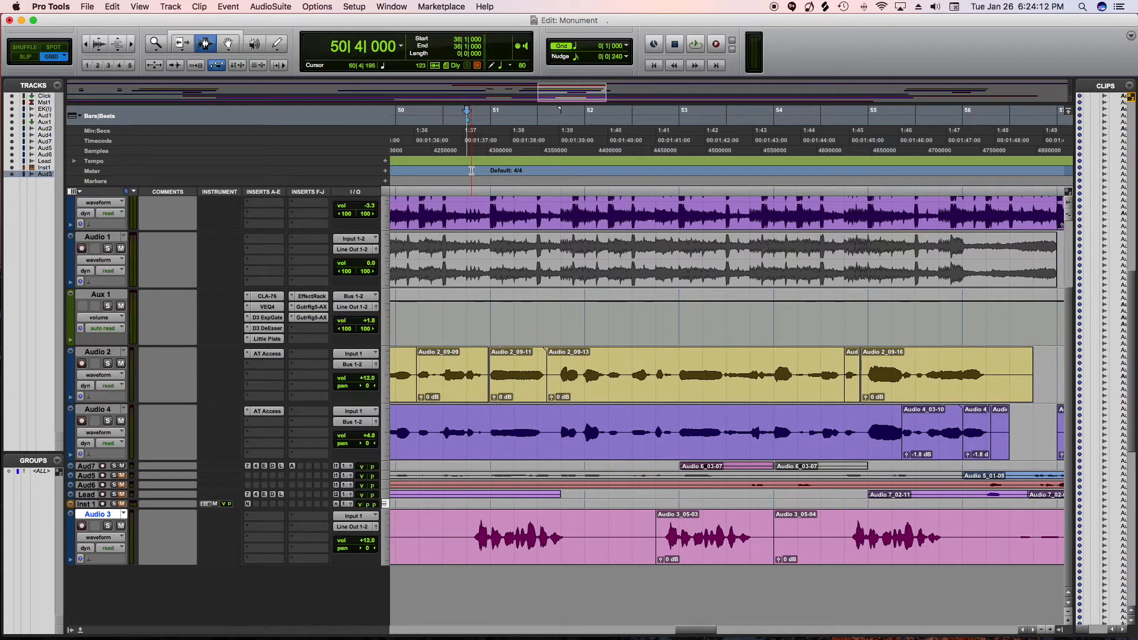
key(space)
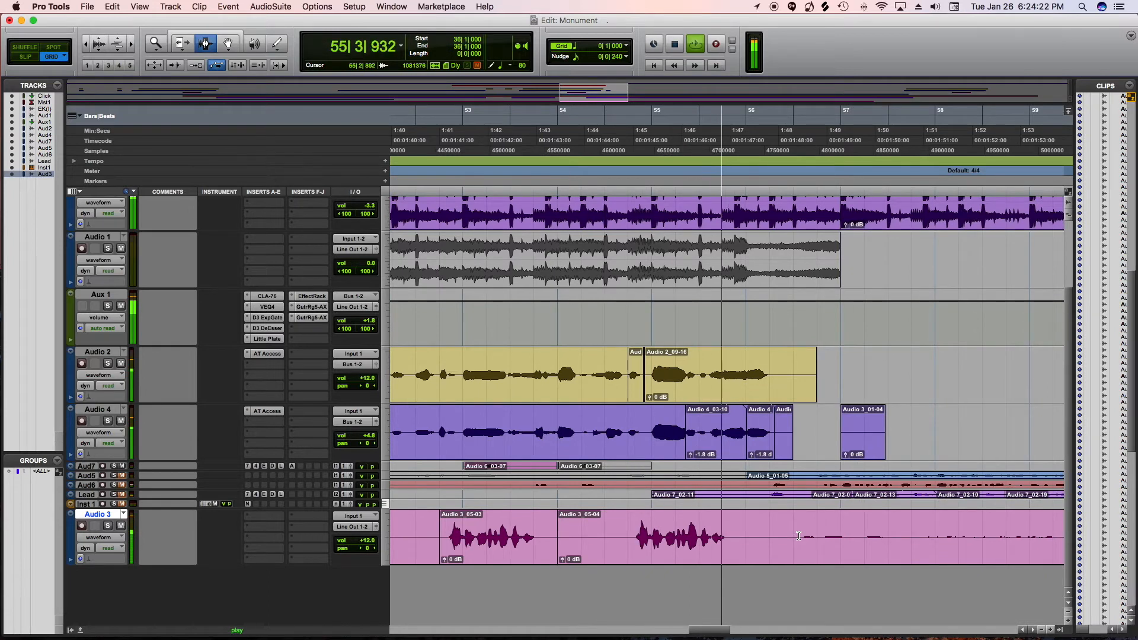
key(space)
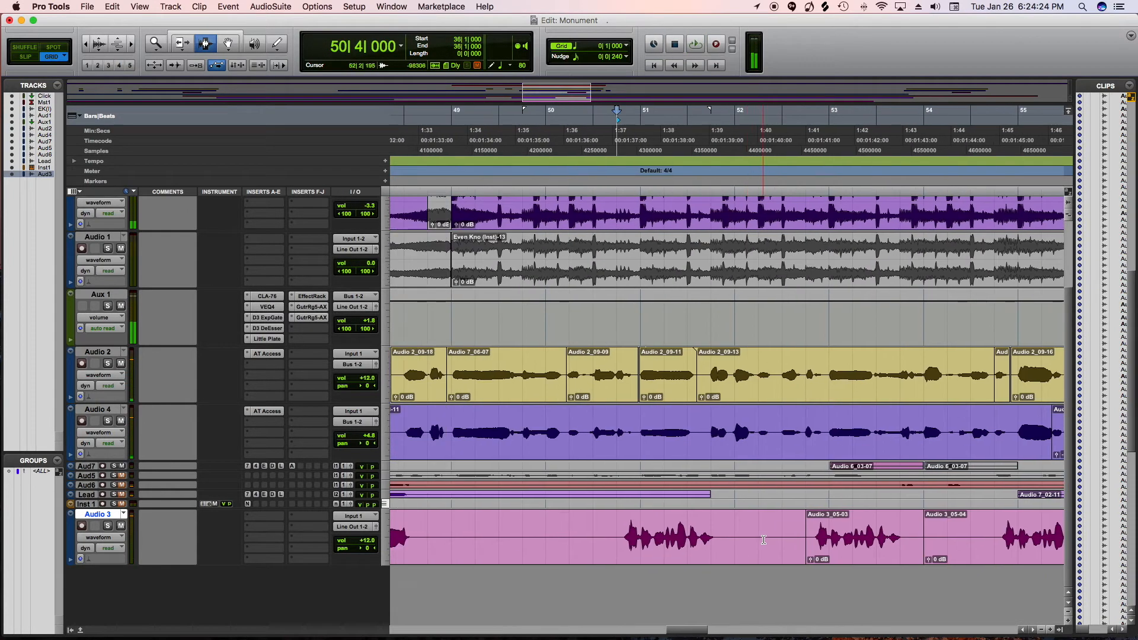
Select and copy the Audio 3_05-03 clip between bars 52|4 and 54|4 on the Audio 3 track
scroll(764, 540, right, 3)
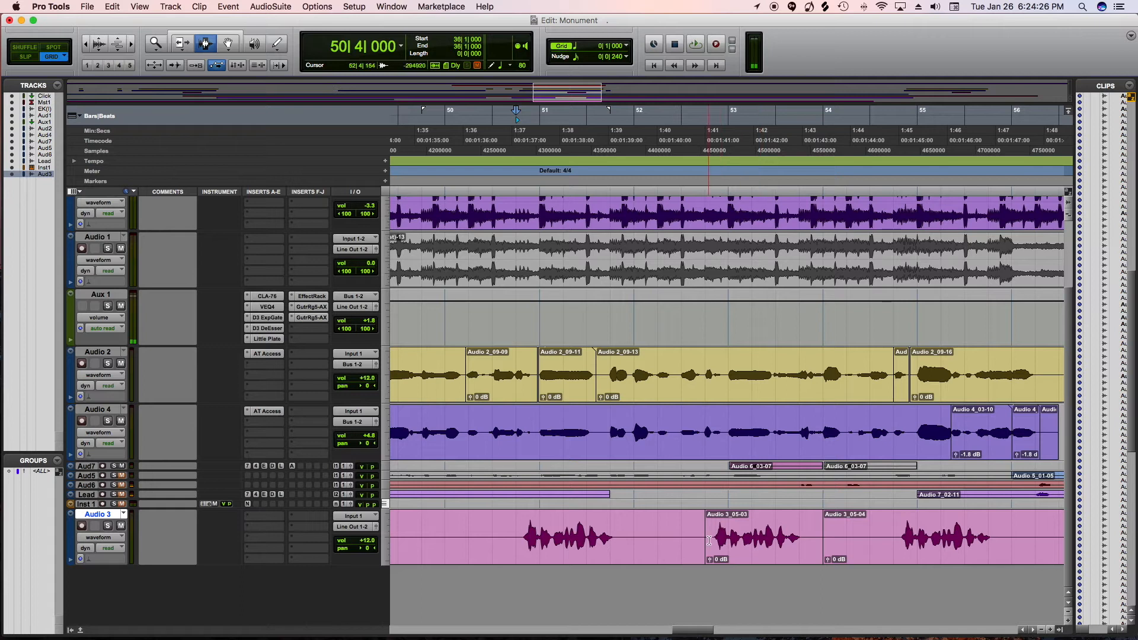
scroll(664, 542, right, 6)
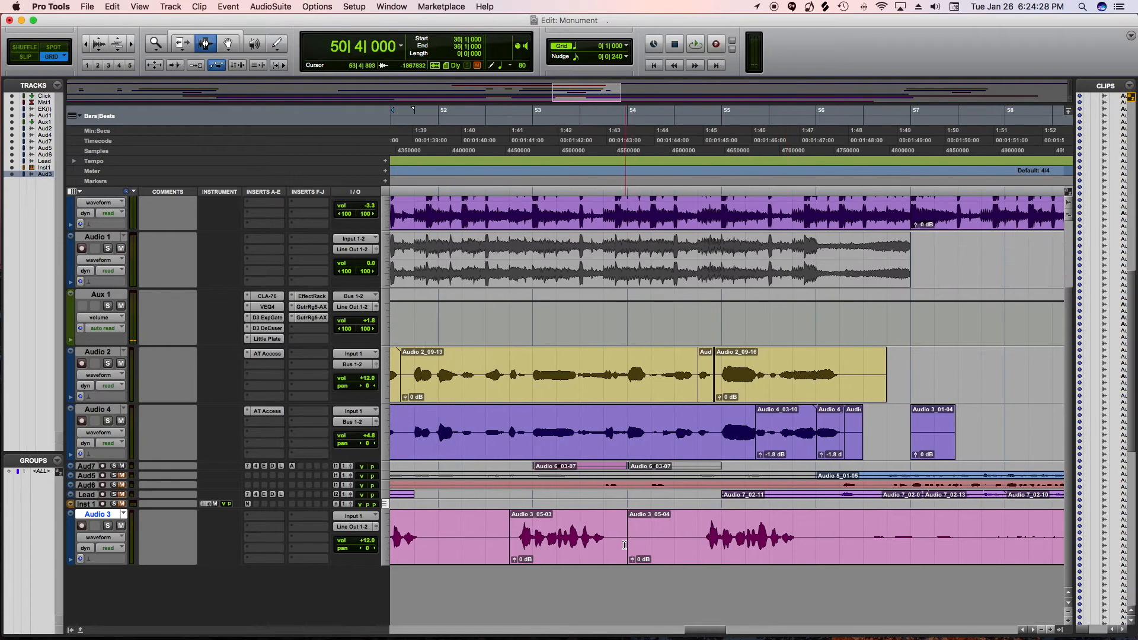
scroll(624, 545, left, 5)
double_click(741, 538)
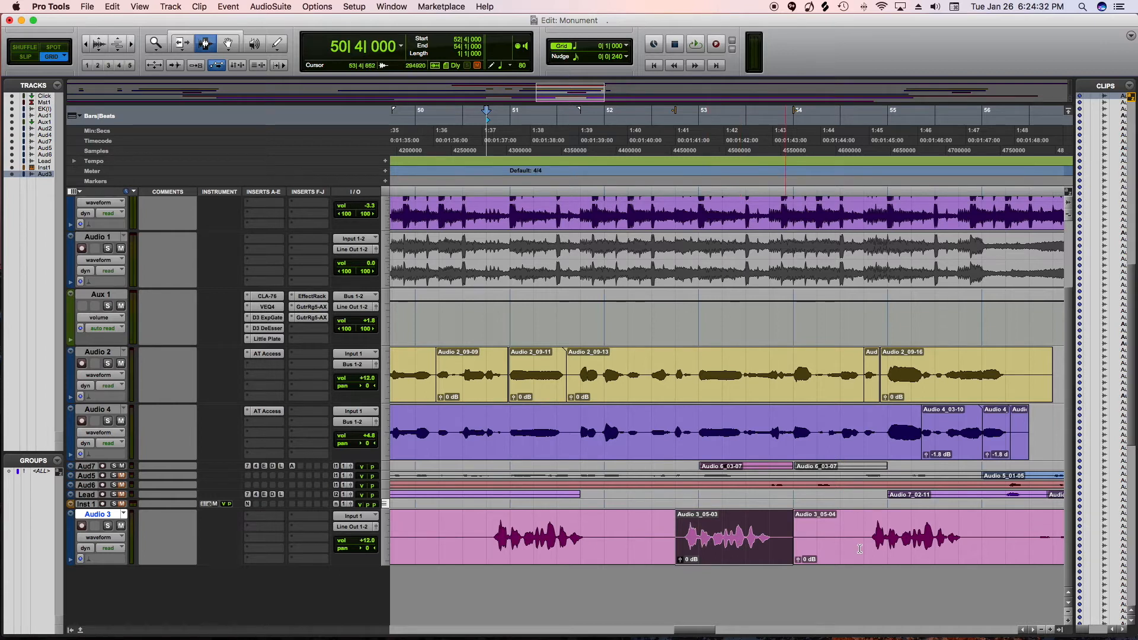
Play the earlier vocal section from bar 33 to find the insertion point for the copied clip
scroll(615, 526, left, 1)
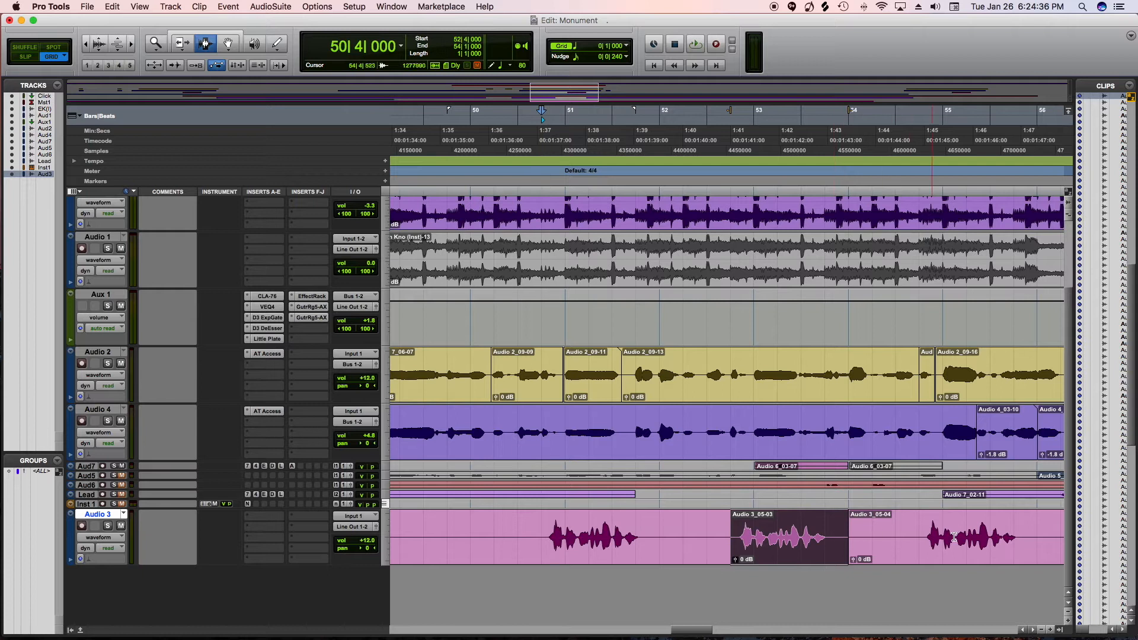
scroll(892, 552, right, 2)
scroll(691, 536, left, 8)
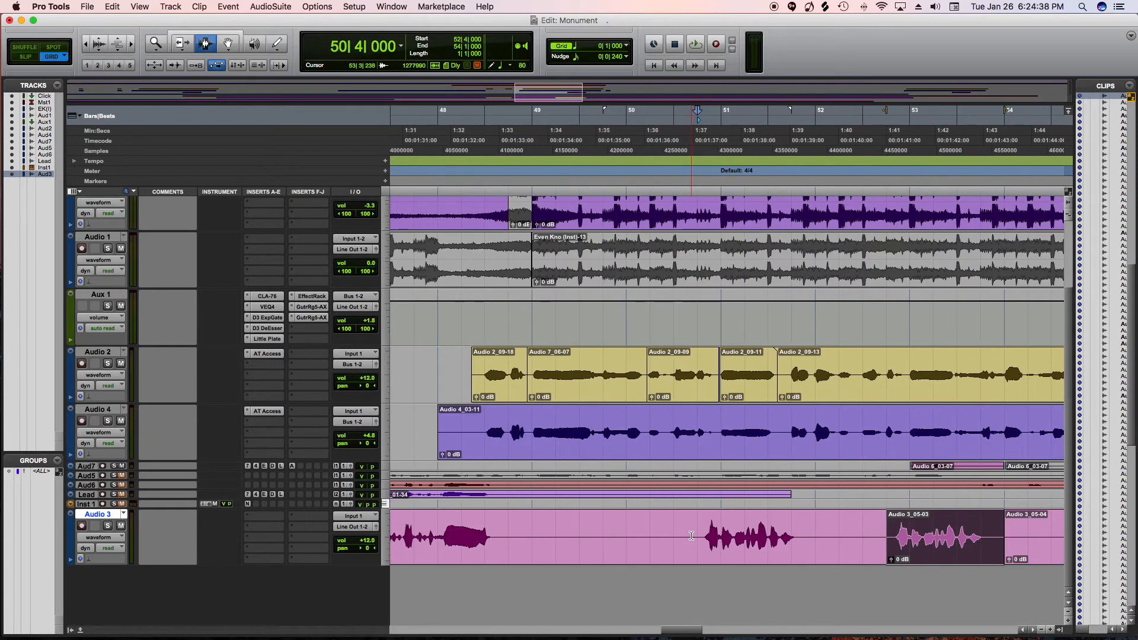
scroll(692, 536, left, 11)
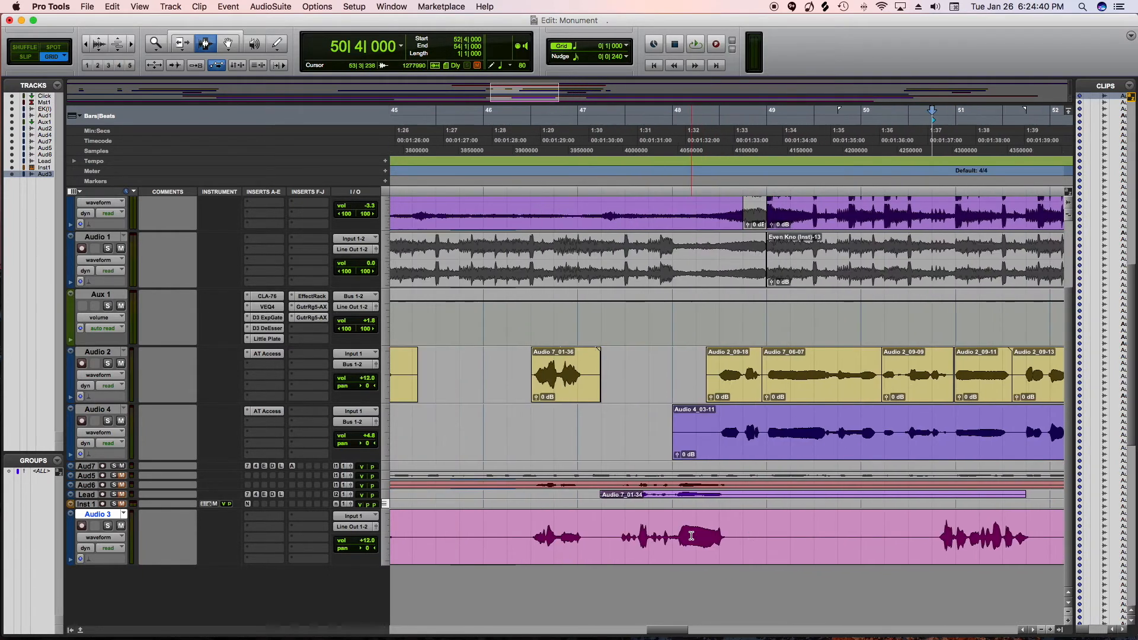
scroll(691, 536, left, 11)
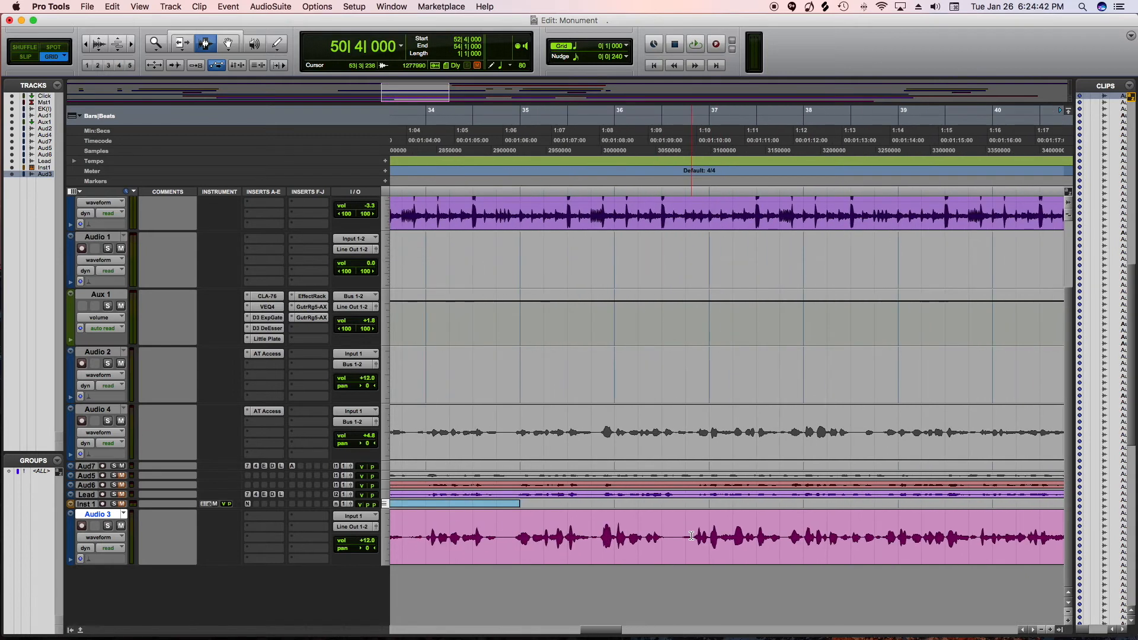
scroll(630, 328, left, 1)
click(619, 178)
key(space)
click(524, 164)
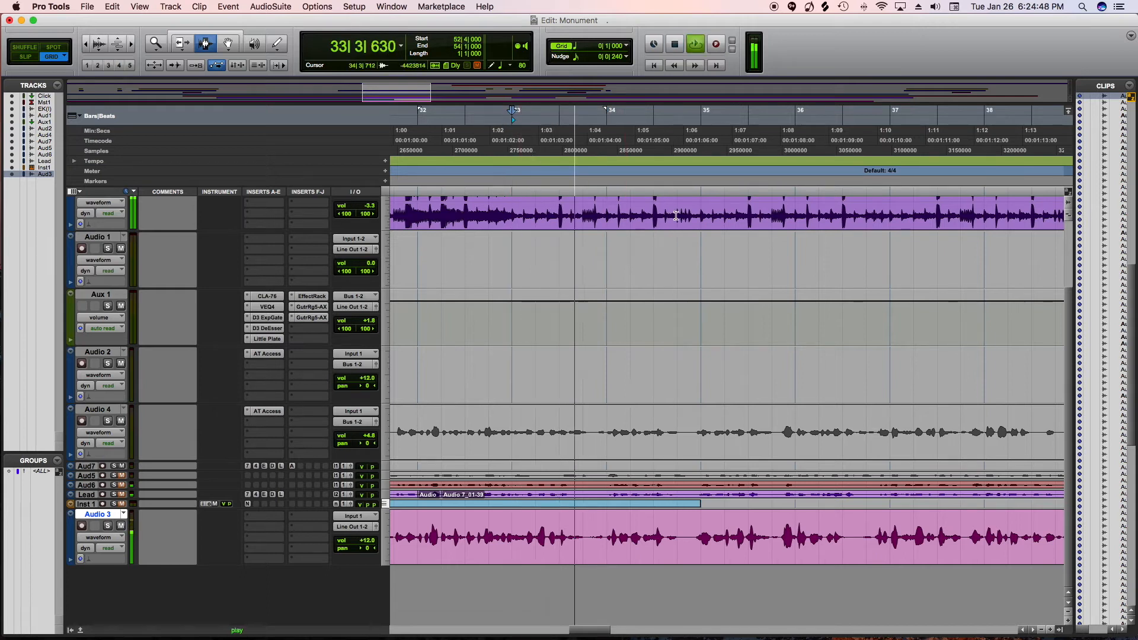
scroll(674, 256, left, 3)
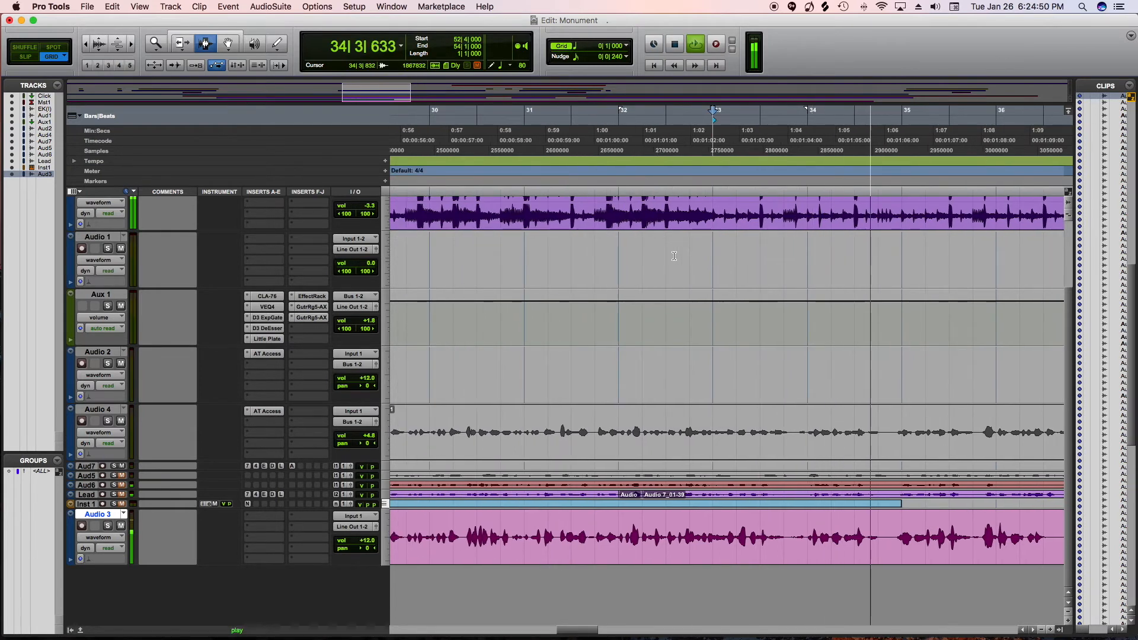
scroll(674, 256, right, 3)
scroll(785, 375, right, 4)
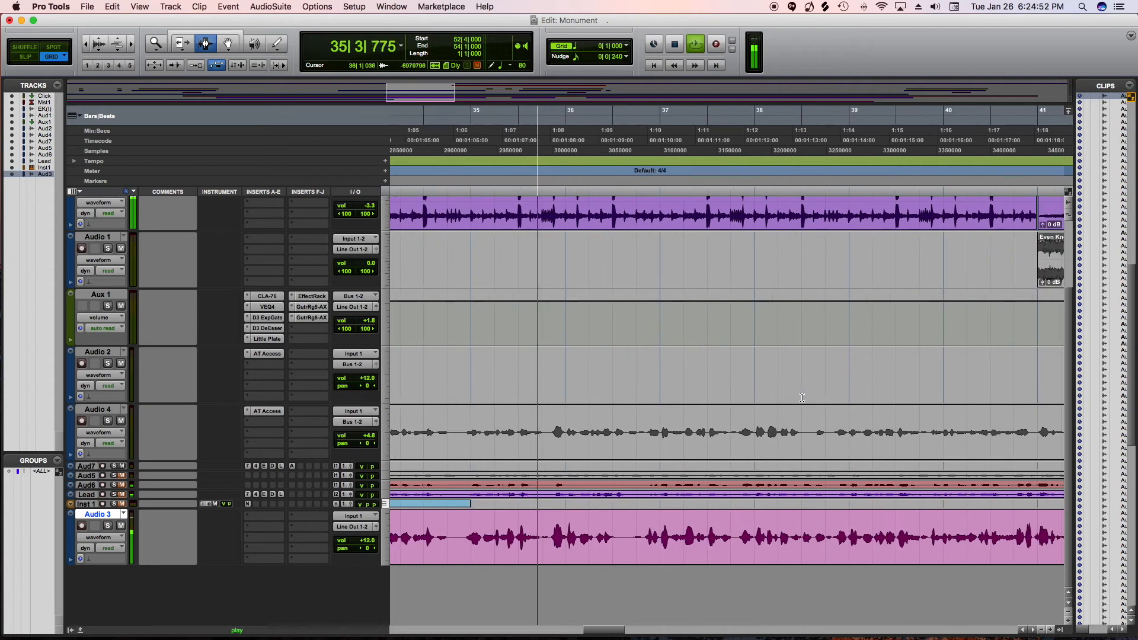
key(space)
Paste the copied clip onto the Audio 3 track at 35|4|000 and play it back from bar 35
click(543, 552)
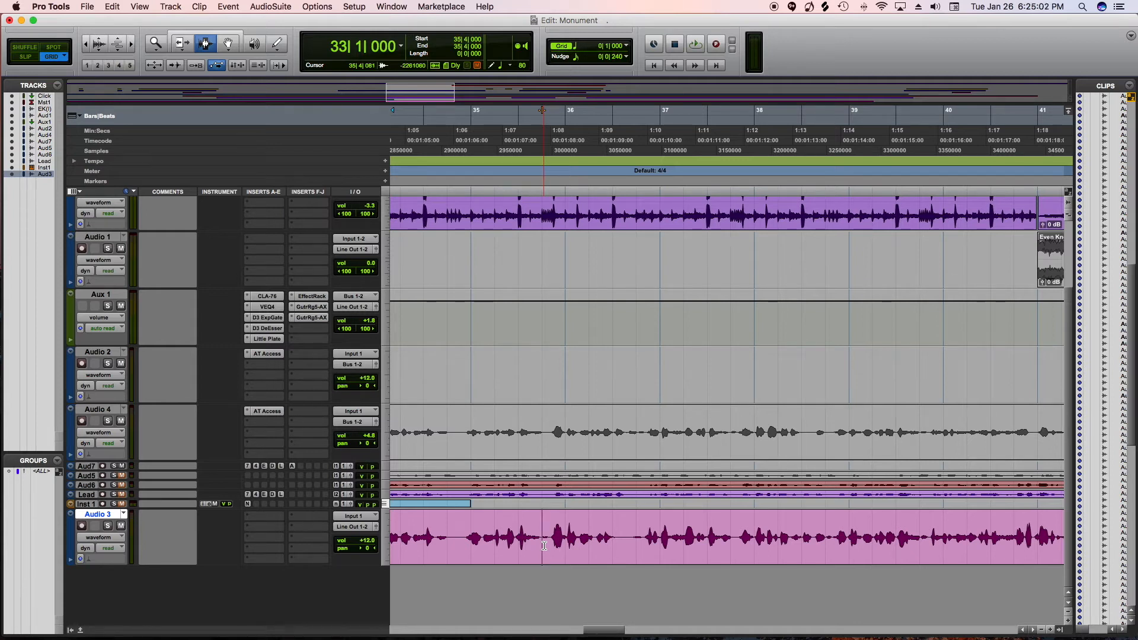
key(super+v)
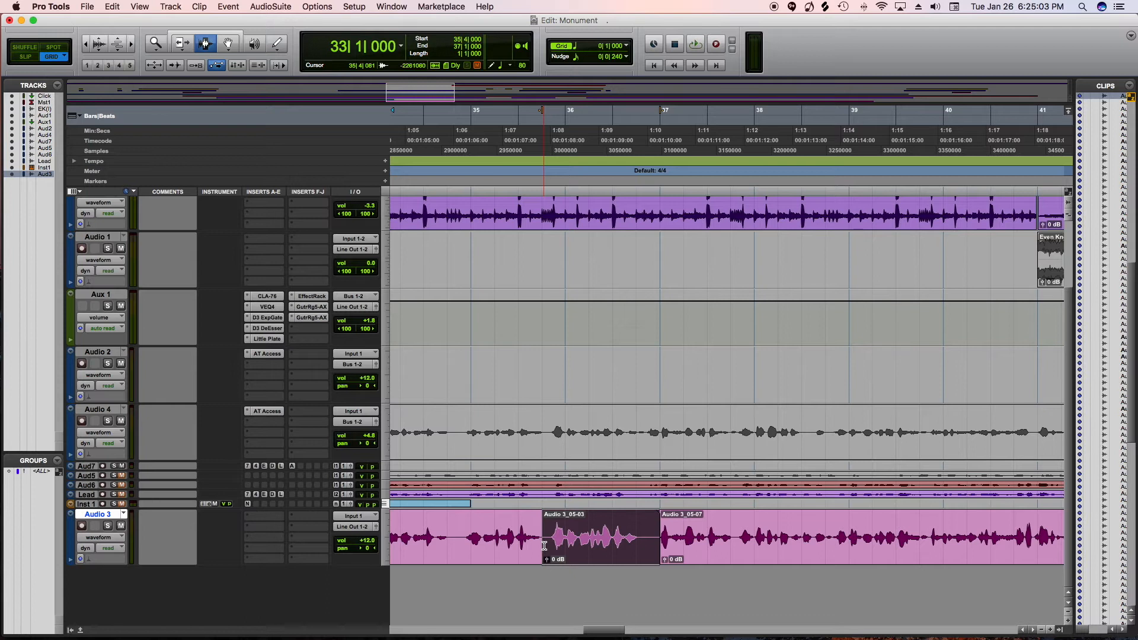
click(474, 110)
key(space)
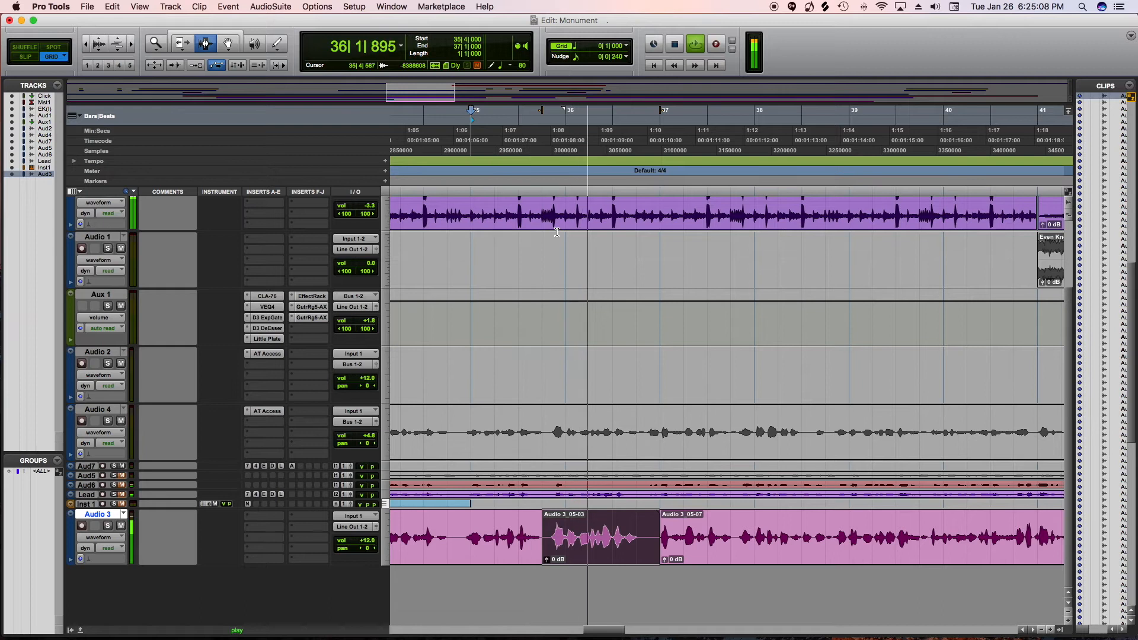
key(space)
In Slip mode, trim the start of the clip after the pasted one back to about 36|4|289 and play from bar 35
click(25, 56)
drag(676, 539, 649, 551)
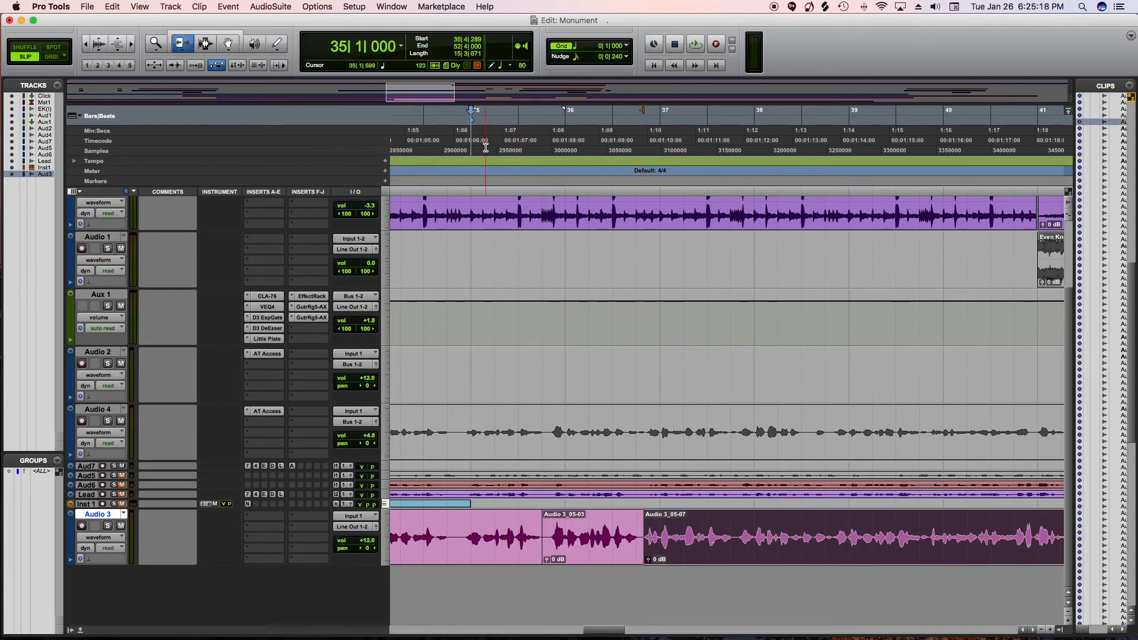
key(space)
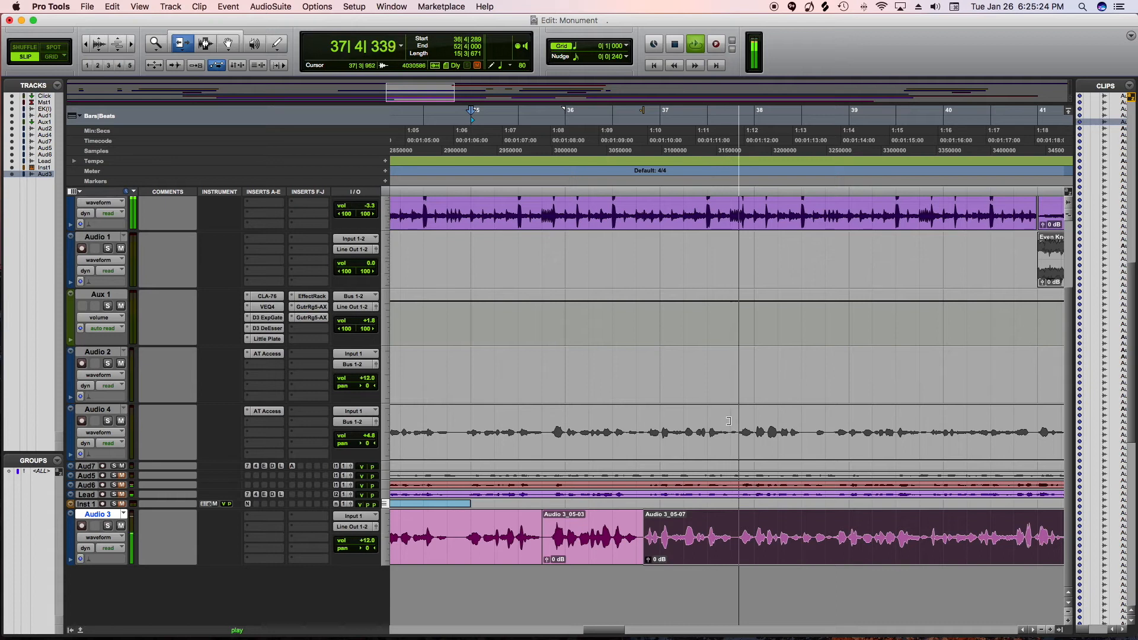
key(space)
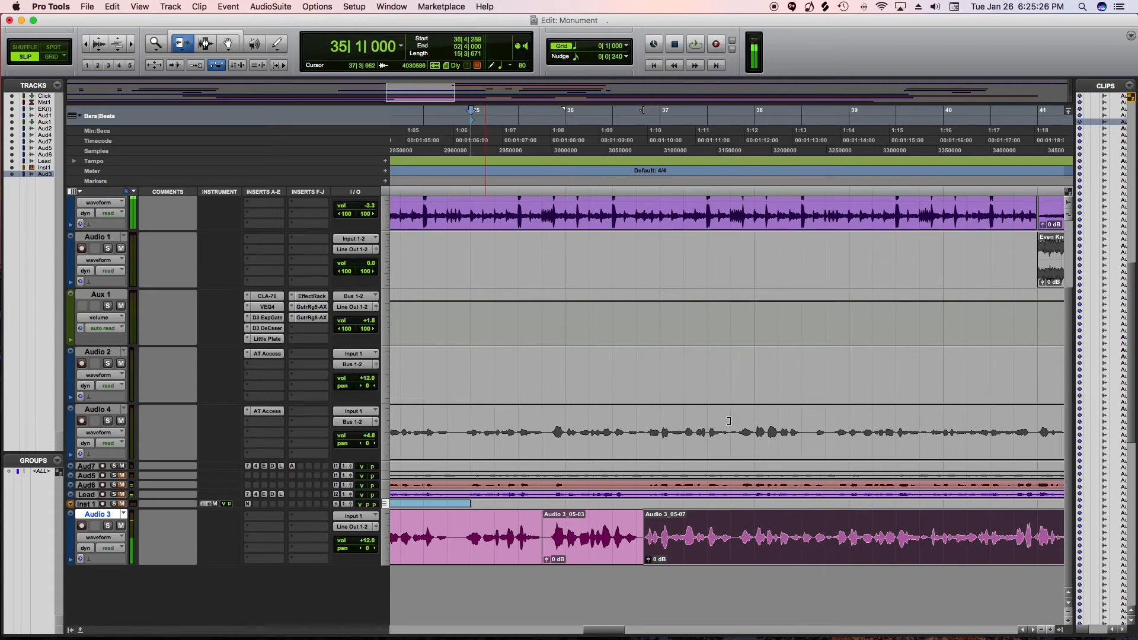